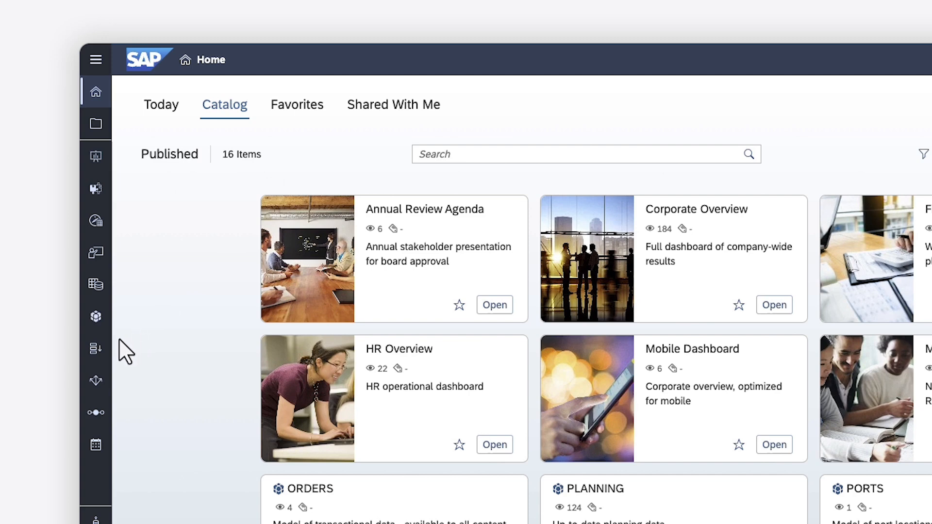
- Create a new data action named Copy from Actuals with PLANNING_update as its default model
left_click(97, 350)
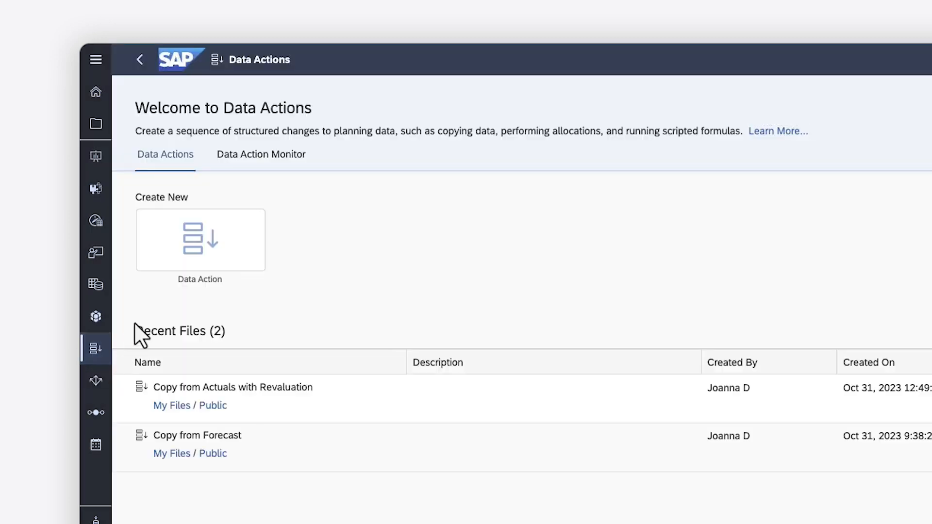
left_click(204, 242)
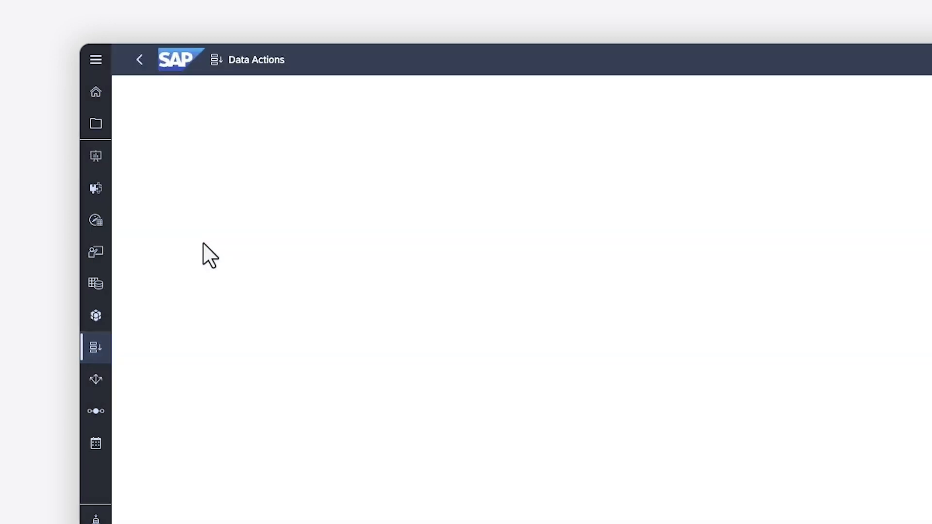
left_click(312, 142)
type("Copy from Actuals")
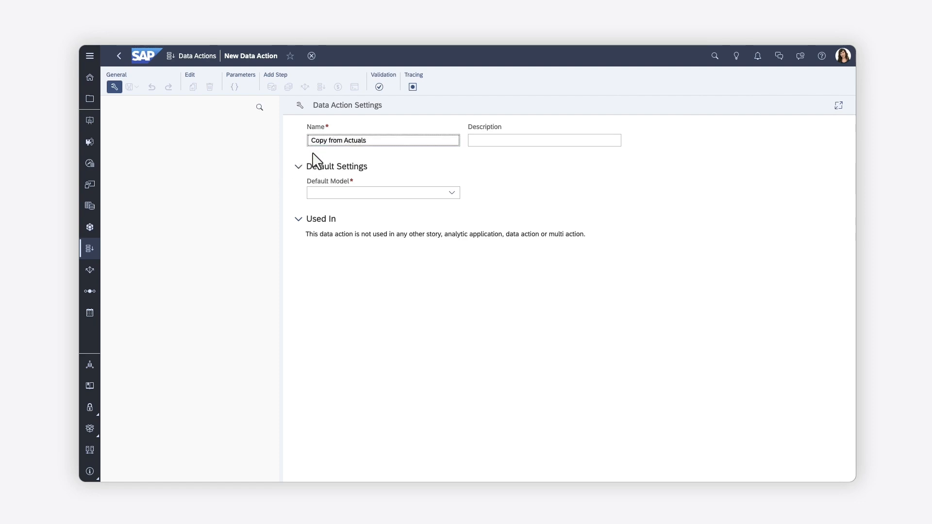
key("Return")
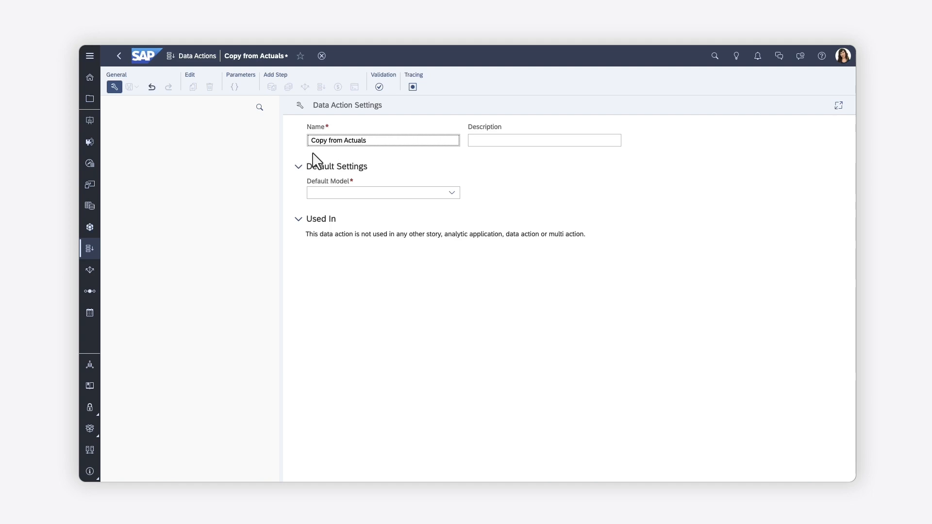
left_click(453, 194)
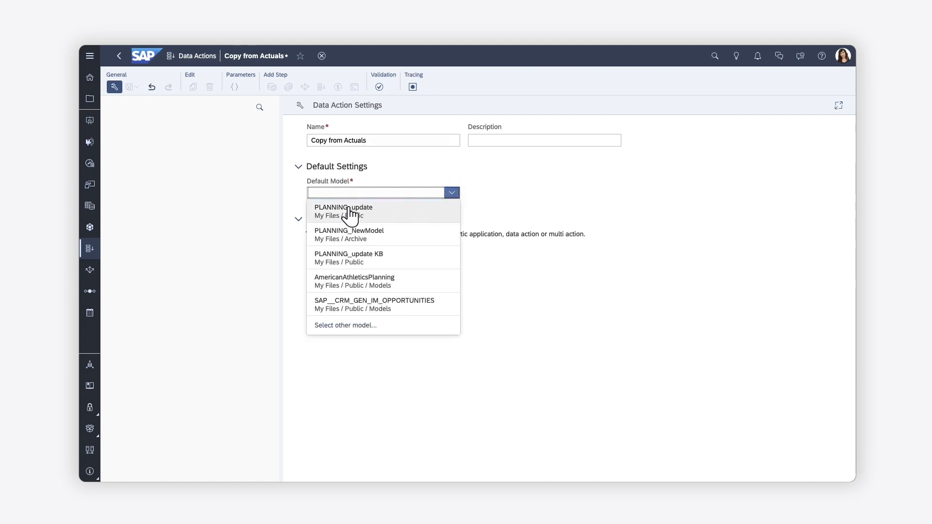
left_click(341, 212)
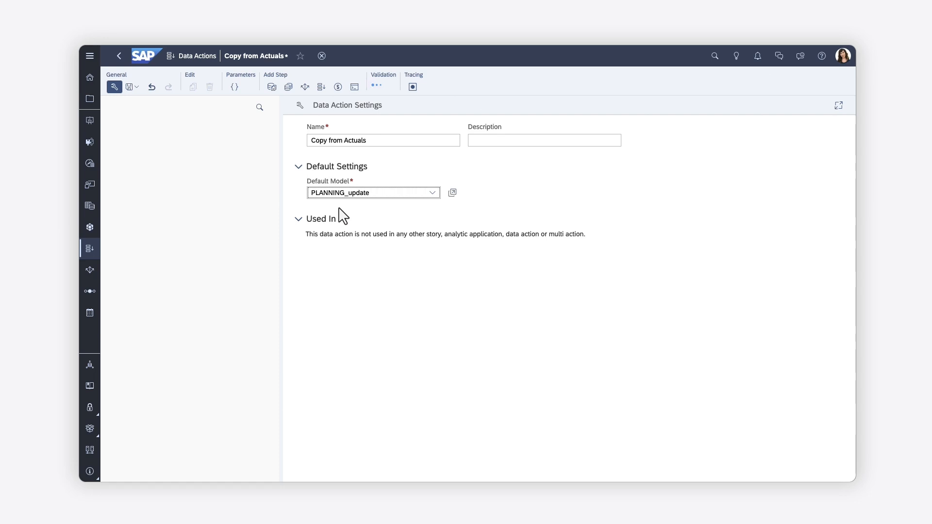
- Save the data action as Copy from Actuals in the Public folder under My Files
left_click(137, 92)
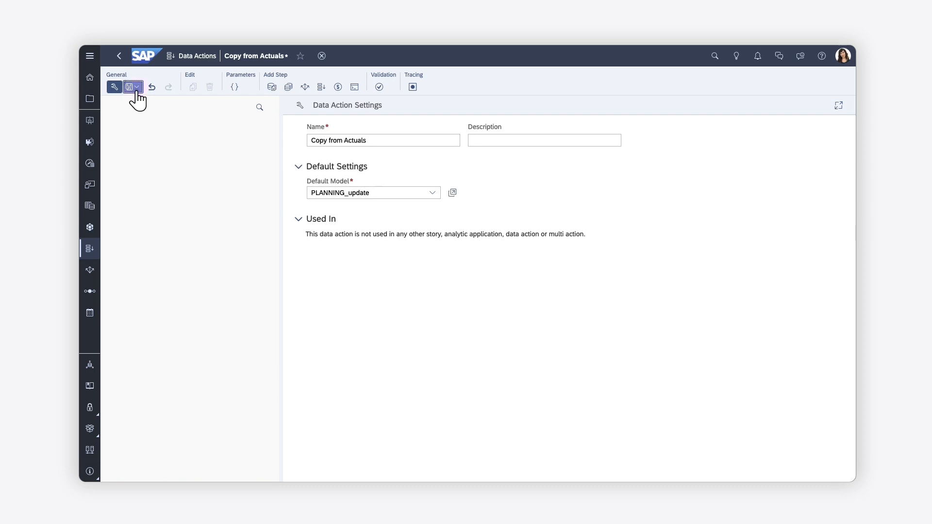
left_click(132, 103)
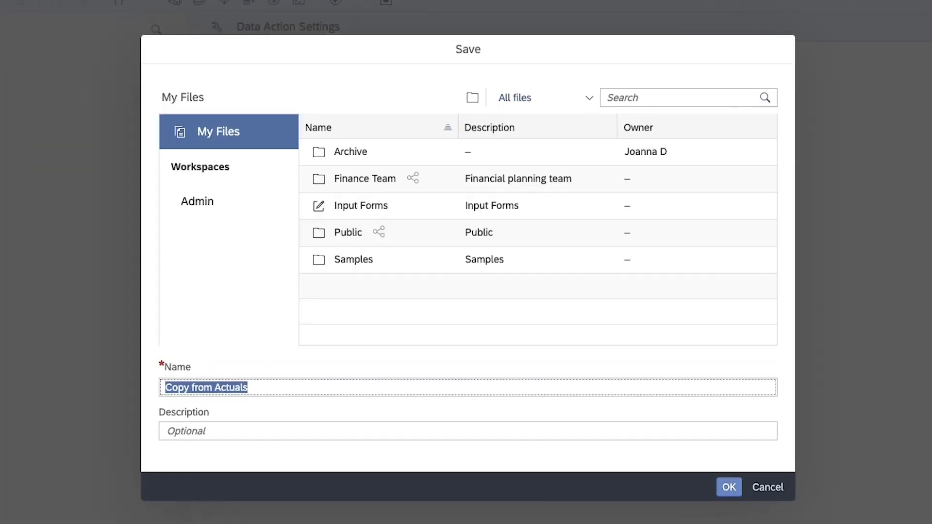
left_click(347, 229)
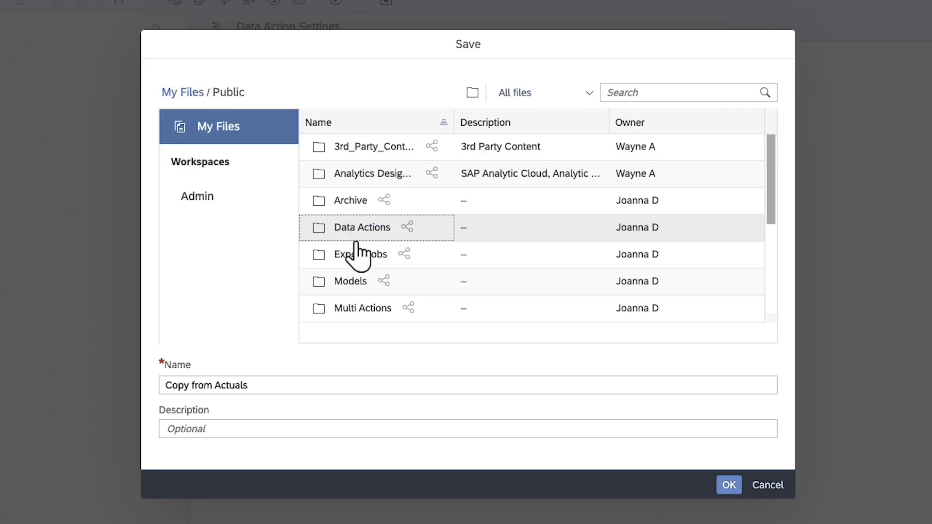
left_click(729, 485)
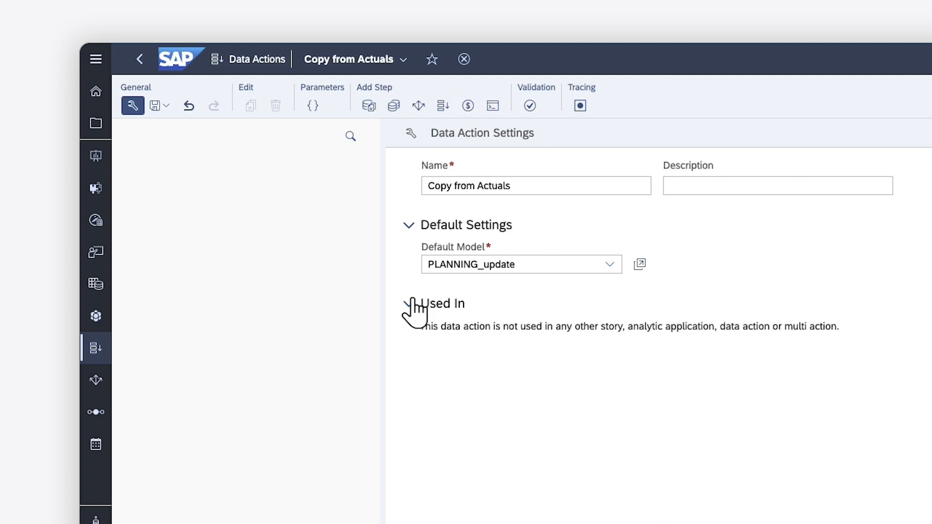
- Add a copy step, an allocation step and a second copy step, and move the last copy step above the allocation
left_click(371, 108)
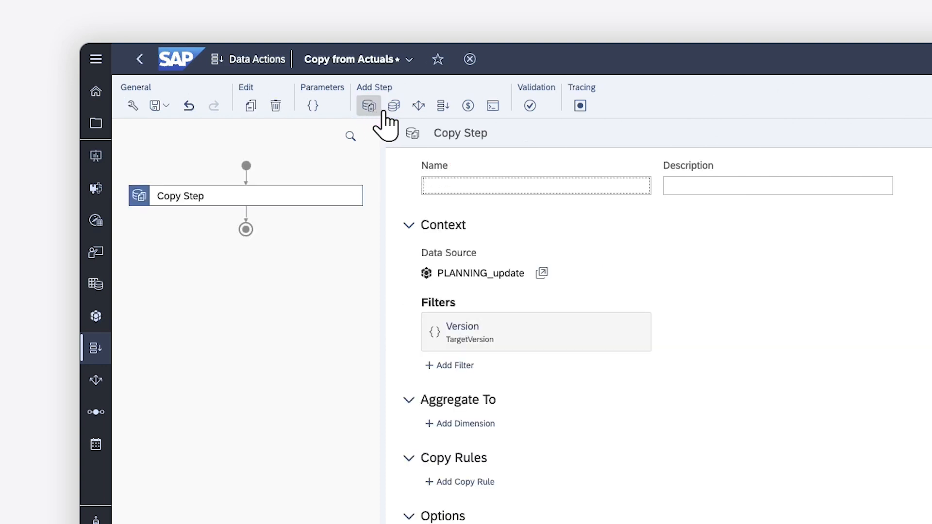
left_click(417, 107)
left_click(370, 107)
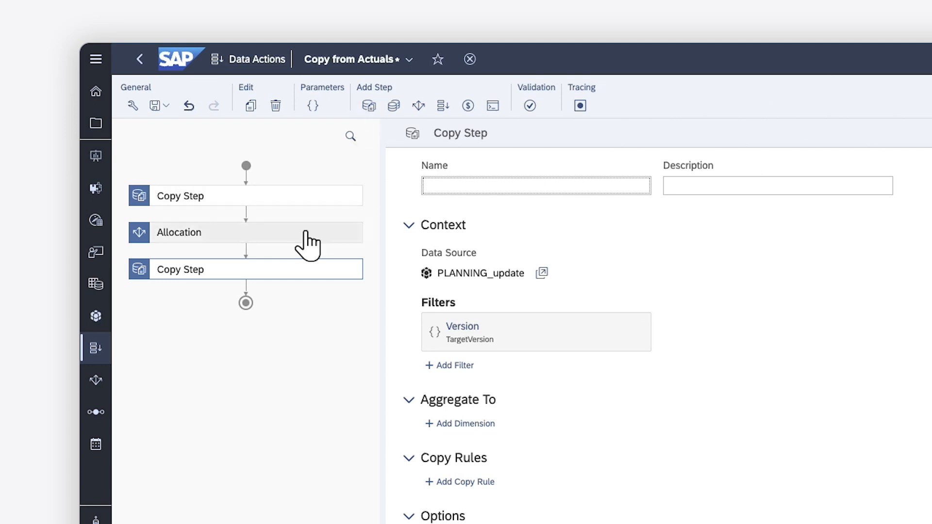
left_click(267, 266)
left_click_drag(268, 266, 270, 219)
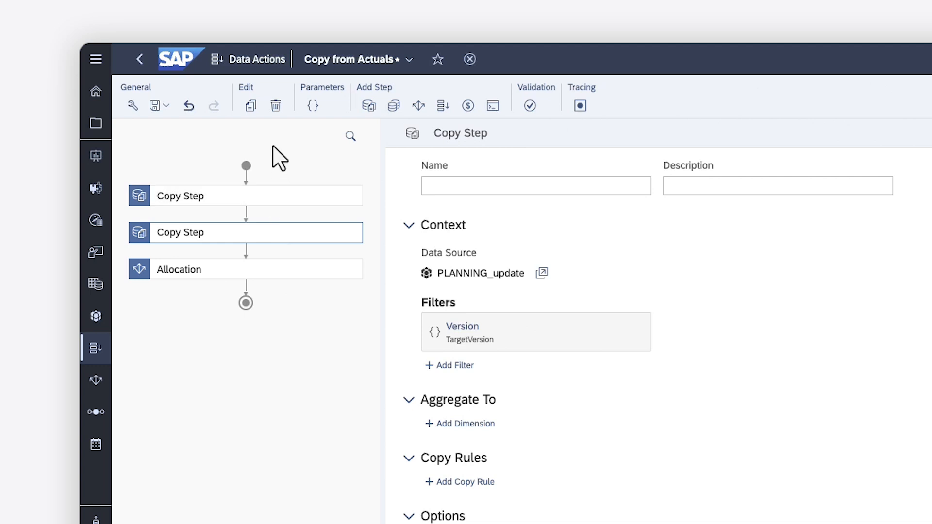
- Delete both copy steps and the allocation step from the data action
left_click(276, 105)
left_click(275, 106)
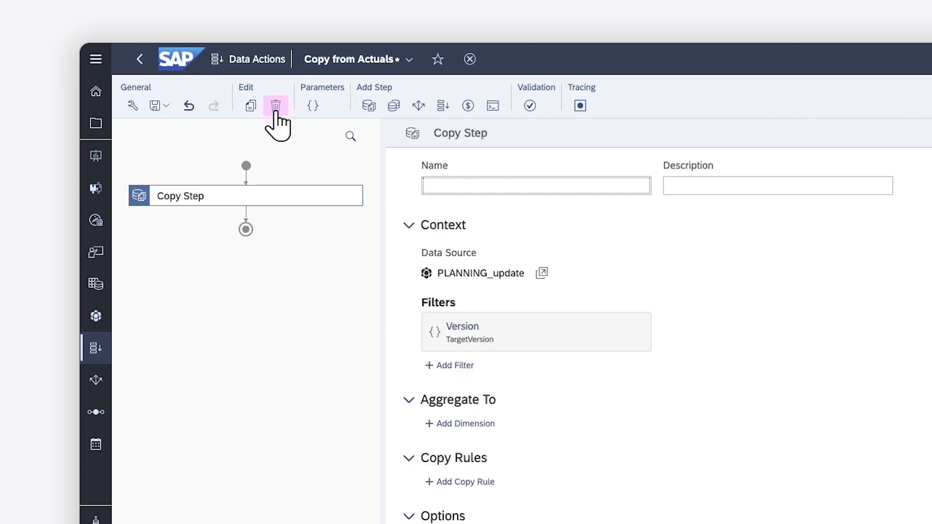
left_click(276, 105)
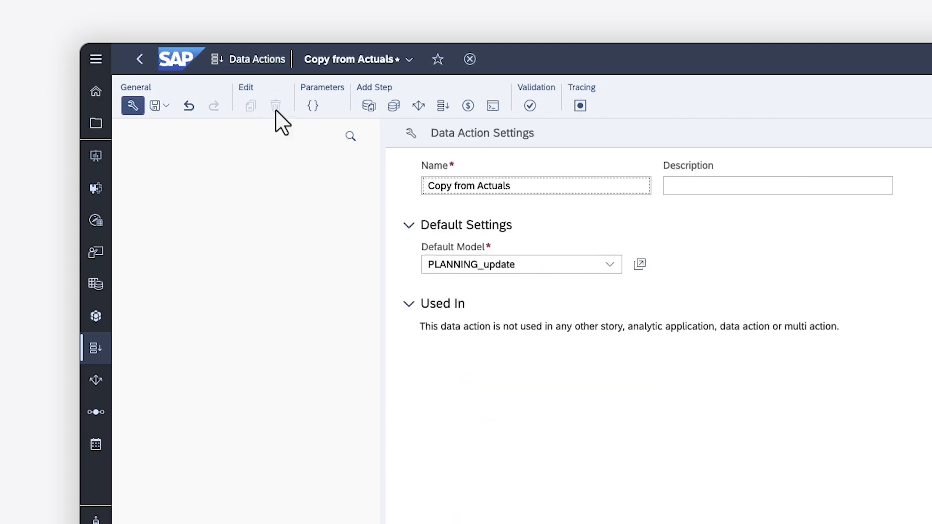
- Create a Member-type parameter with the ID FromDate on the TimeMonth dimension of the default model
left_click(313, 108)
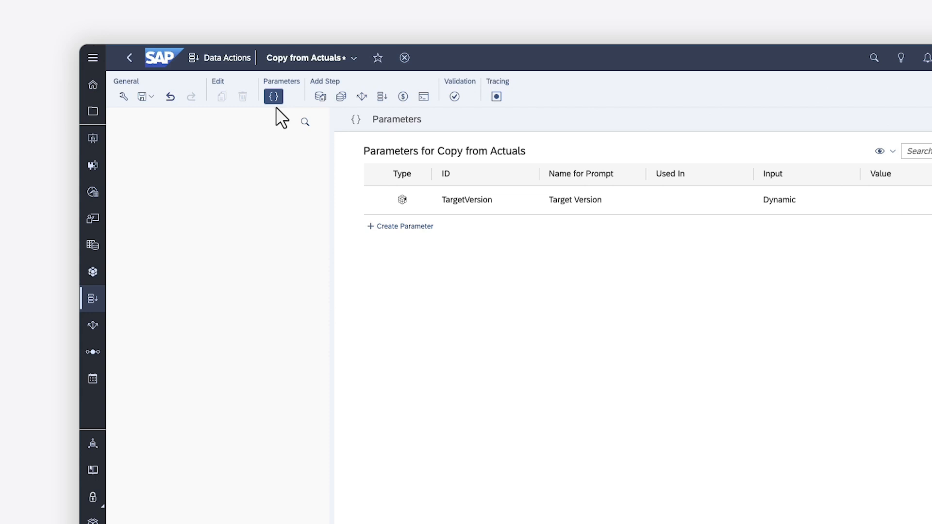
left_click(395, 228)
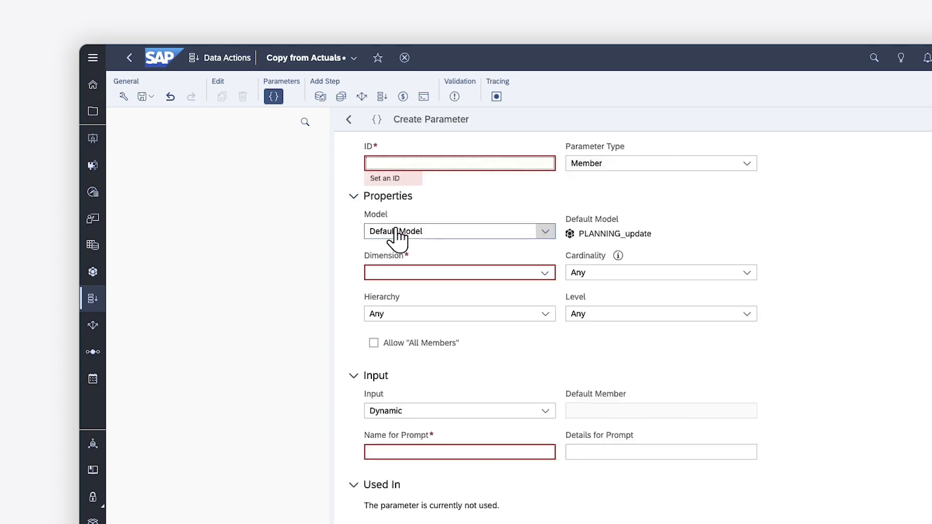
left_click(748, 165)
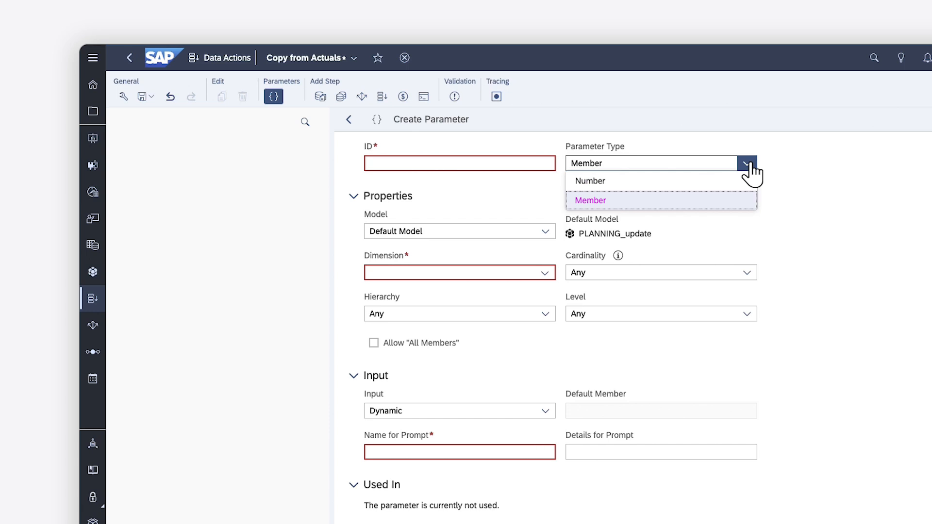
left_click(596, 201)
left_click(377, 167)
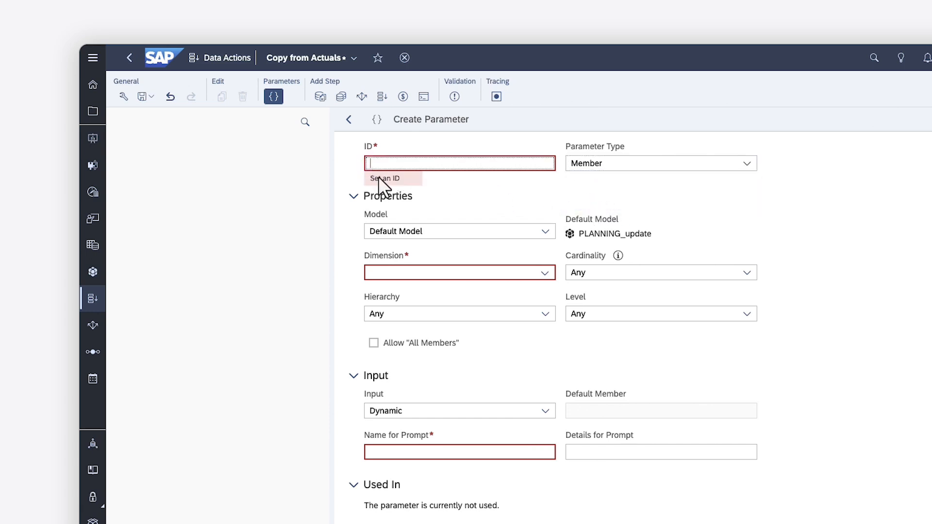
type("FromDate")
left_click(544, 273)
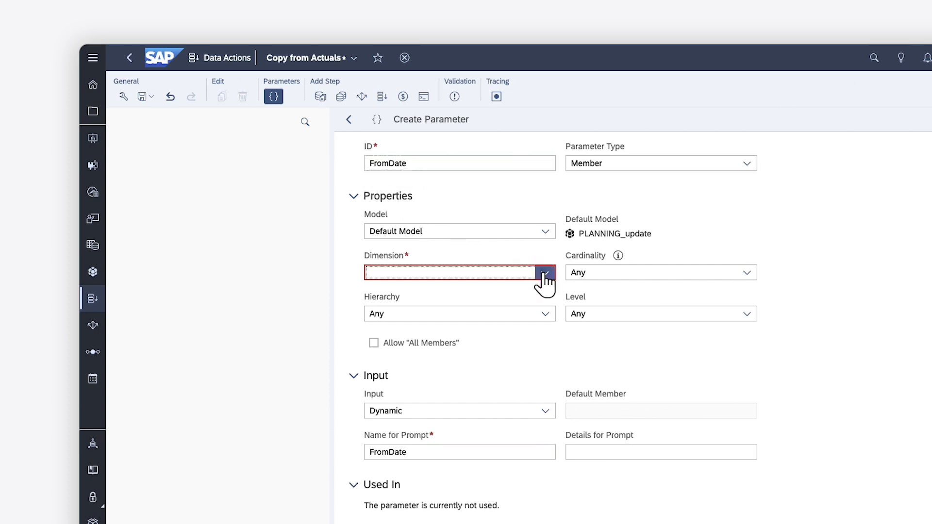
left_click(395, 387)
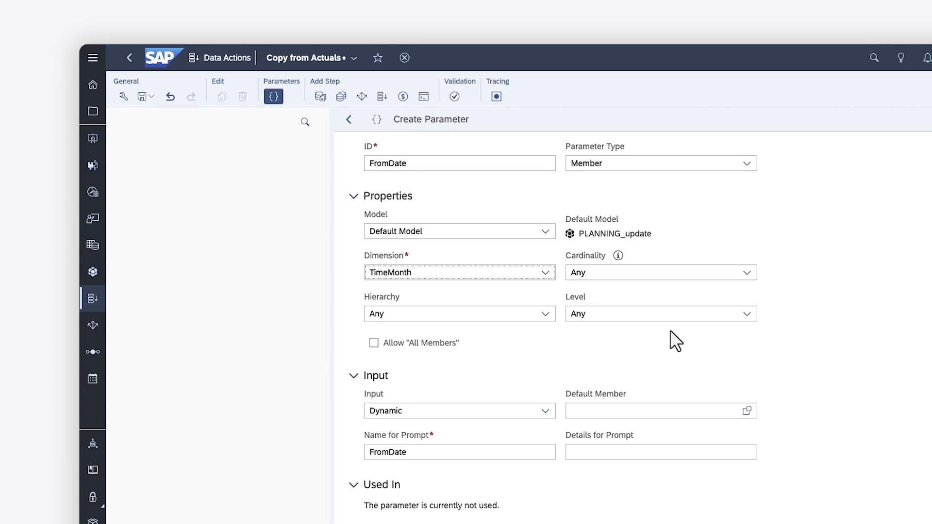
- Set the FromDate parameter to Single cardinality, the Year, Quarter, Month hierarchy and Leaf level, and finish the parameter setup
left_click(749, 278)
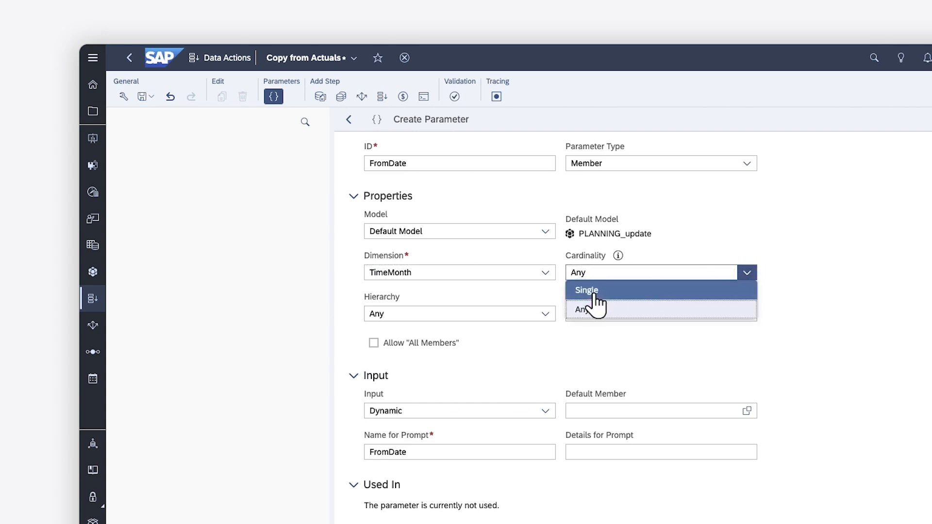
left_click(592, 291)
left_click(547, 315)
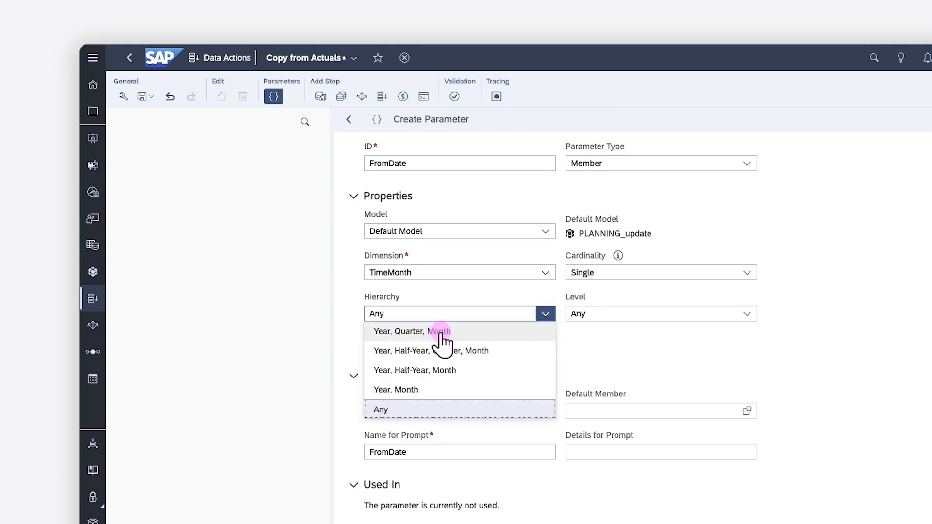
left_click(441, 329)
left_click(745, 314)
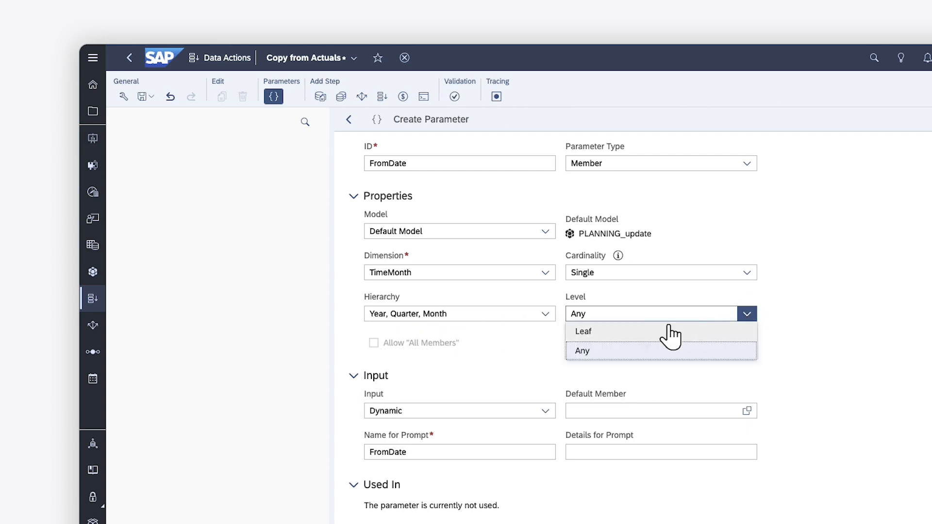
left_click(588, 329)
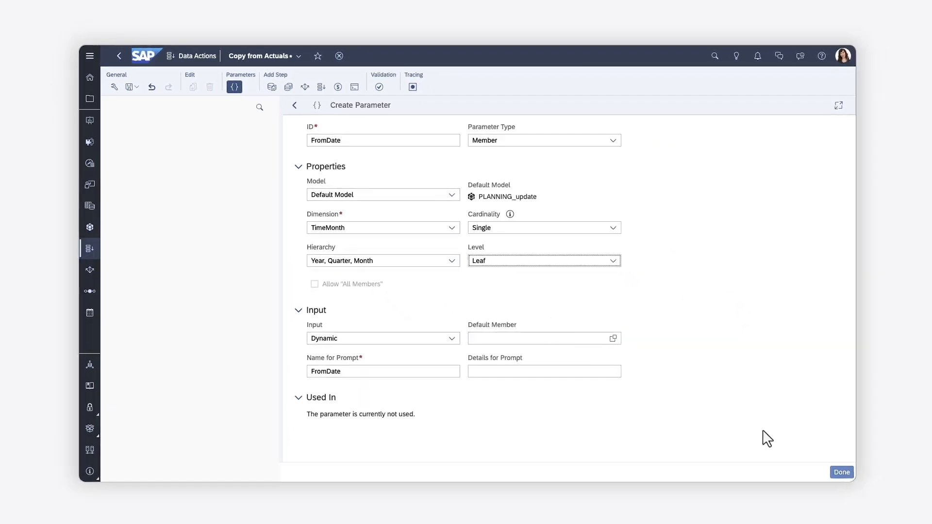
left_click(843, 475)
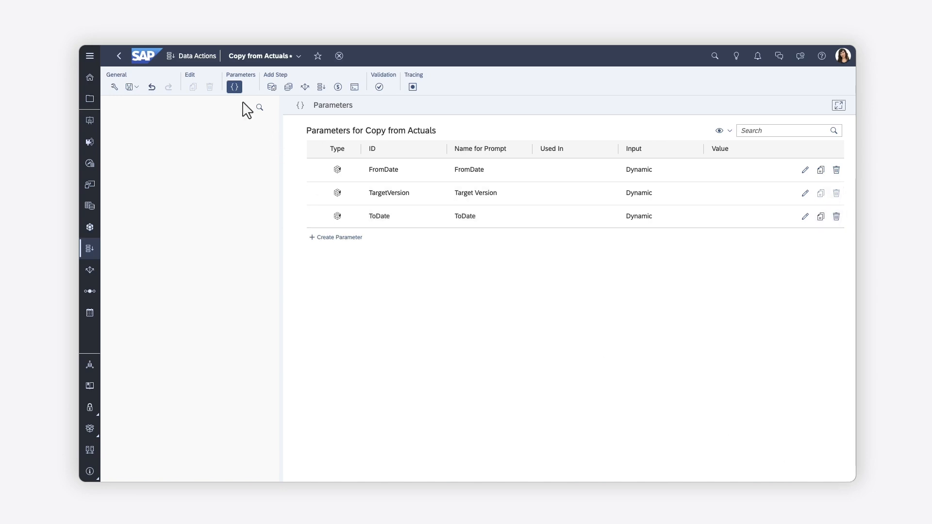
left_click(235, 89)
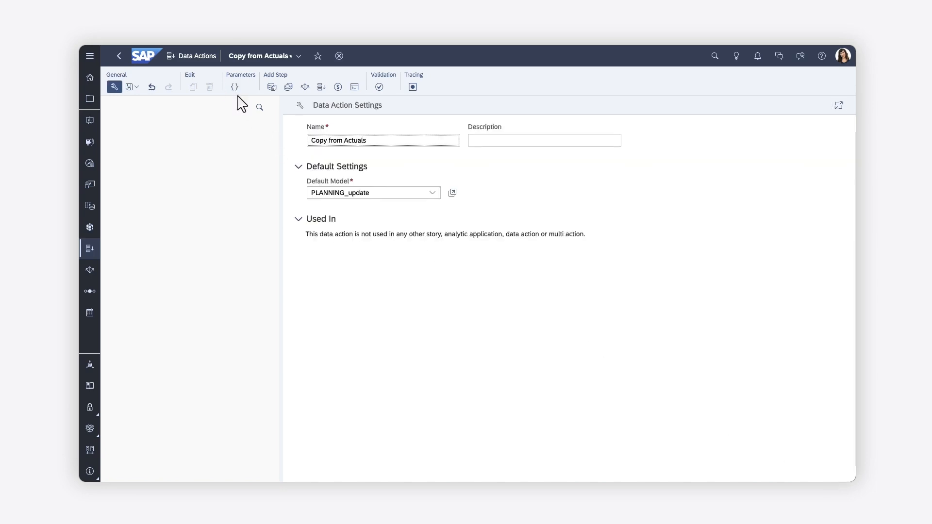
- Add a copy step to the data action and name it Copy from Actuals
left_click(272, 88)
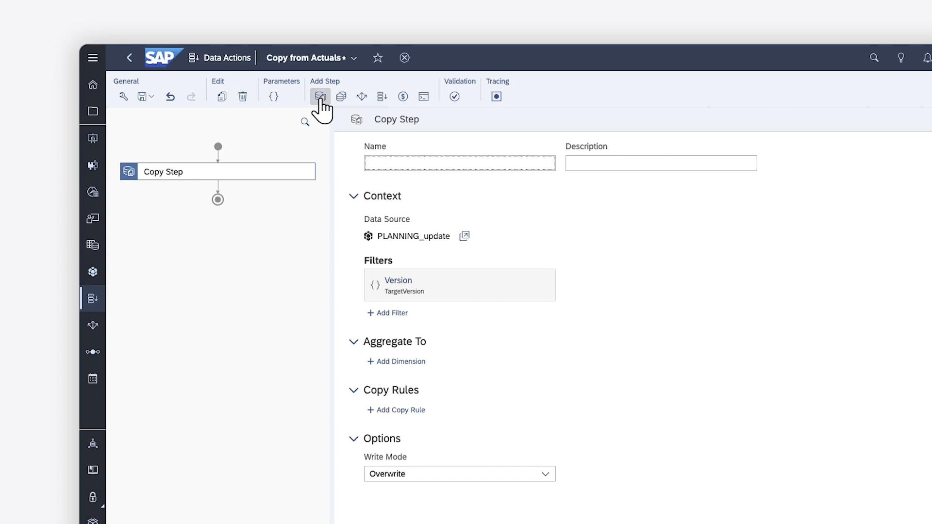
left_click(369, 166)
type("Copy from Actuals")
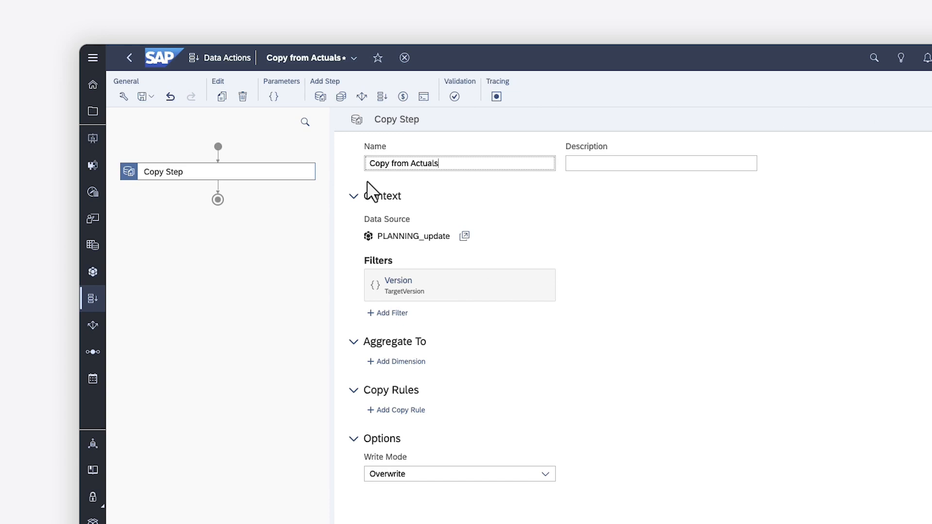
key("Return")
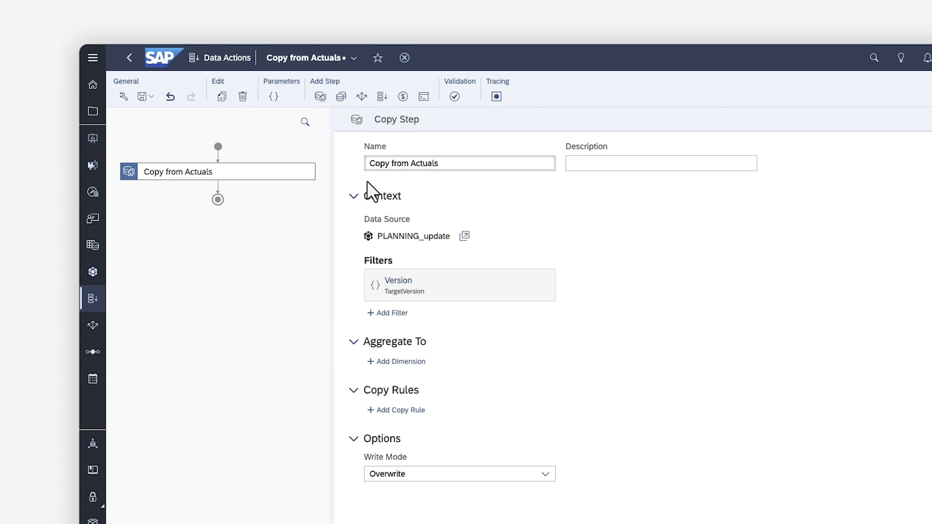
- Set the copy step's Version filter to the member public.Actual instead of the TargetVersion parameter
left_click(402, 287)
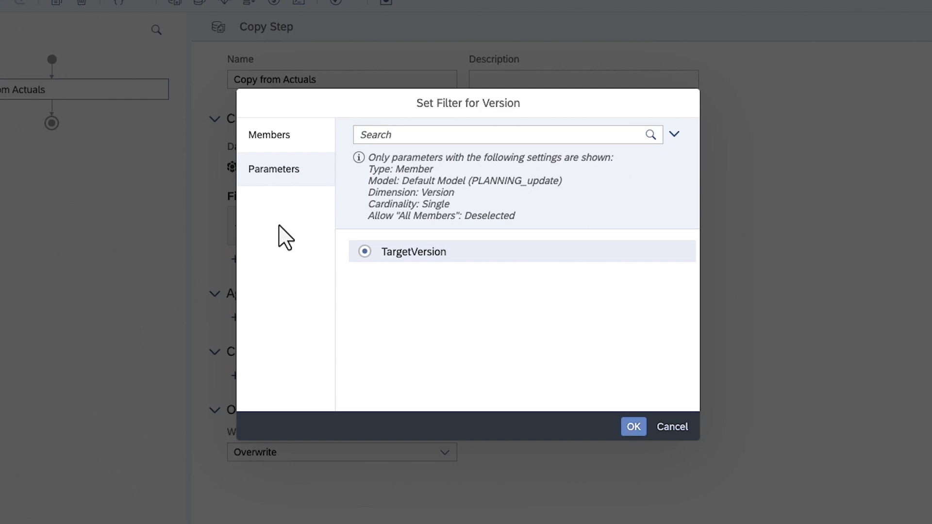
left_click(268, 139)
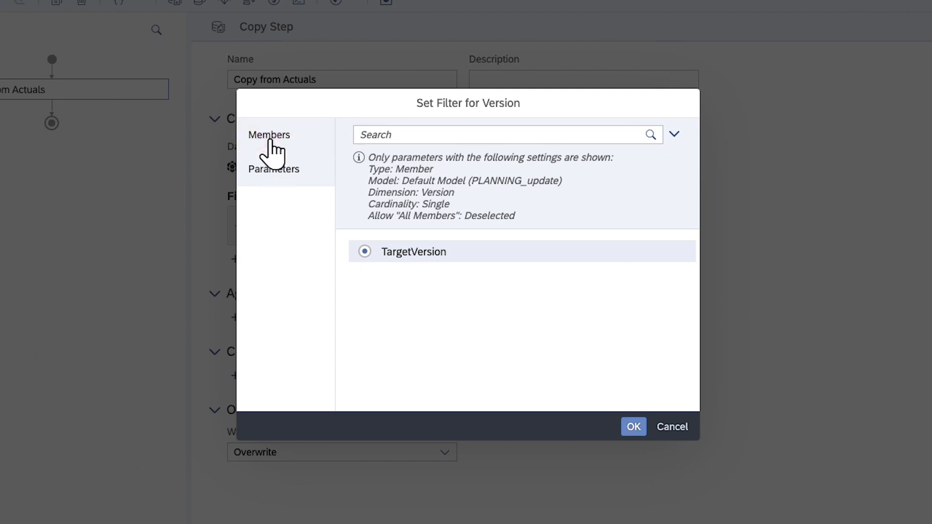
left_click(365, 176)
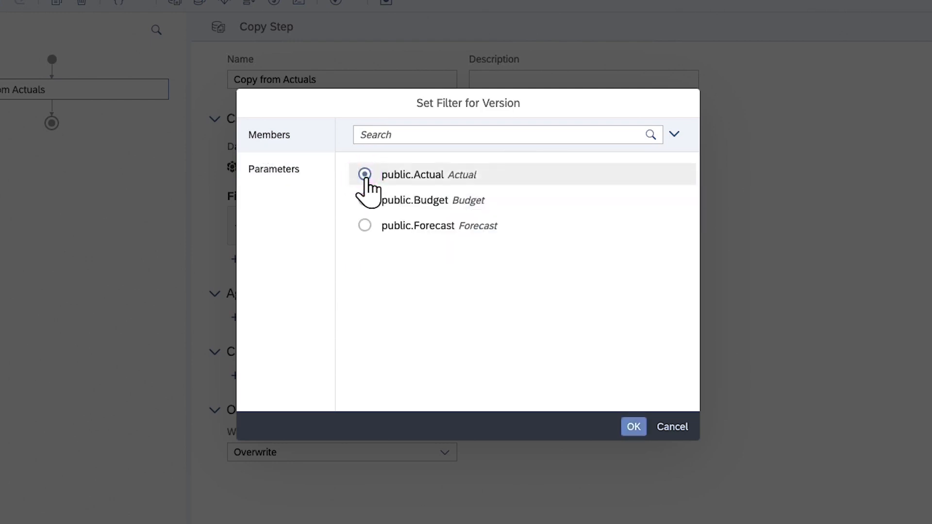
left_click(633, 428)
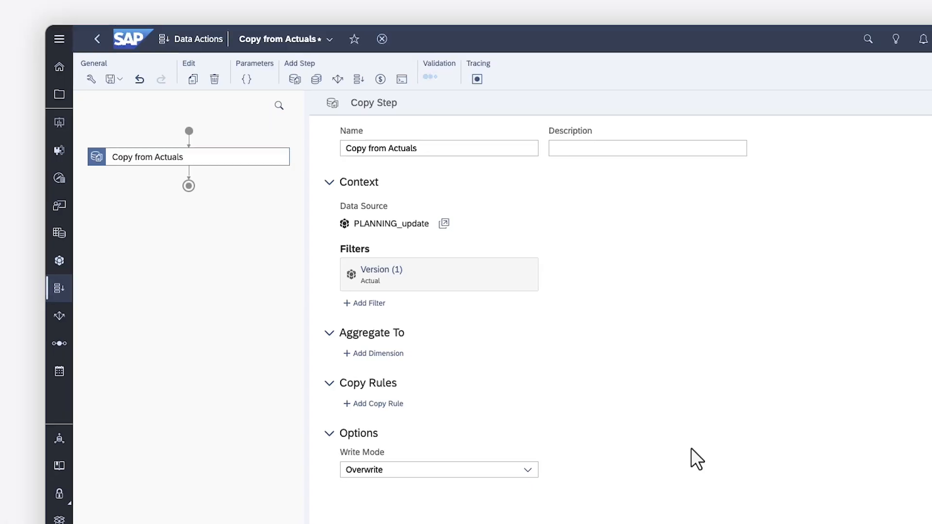
- Add a GL_Account filter to the copy step, restricted to the member FPA1/022 Gross Revenue
left_click(369, 304)
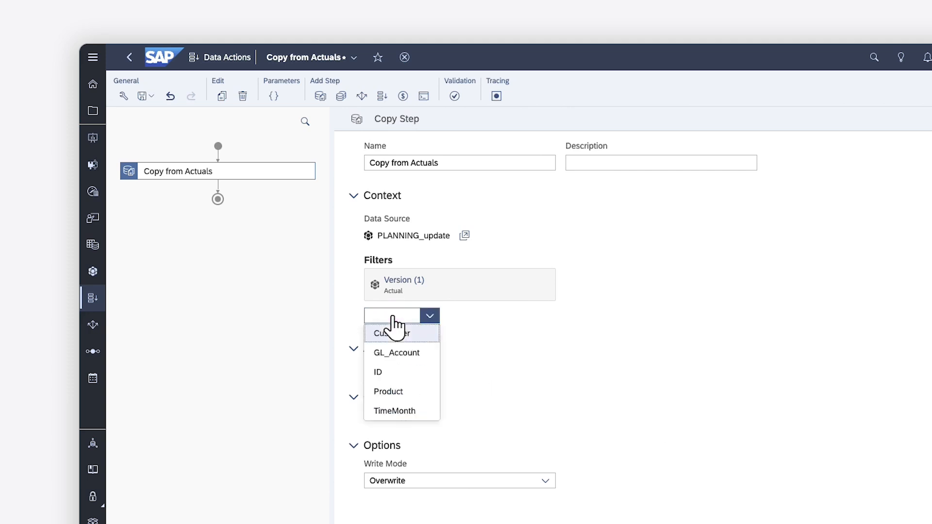
left_click(393, 353)
left_click(525, 135)
type("Revenue")
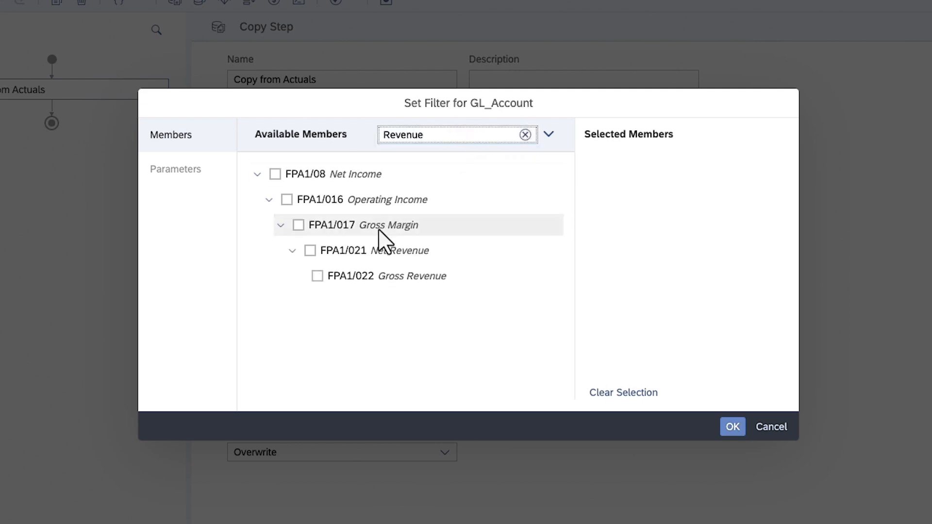
left_click(317, 276)
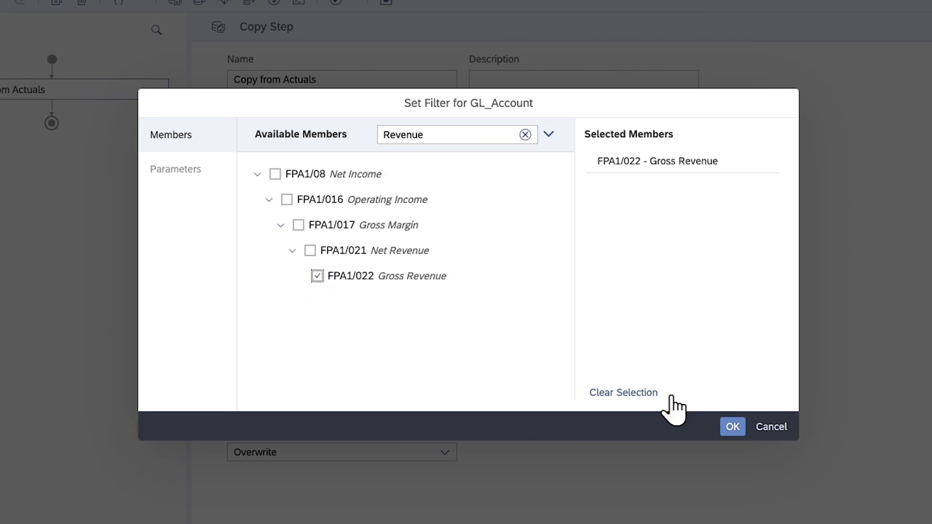
left_click(732, 427)
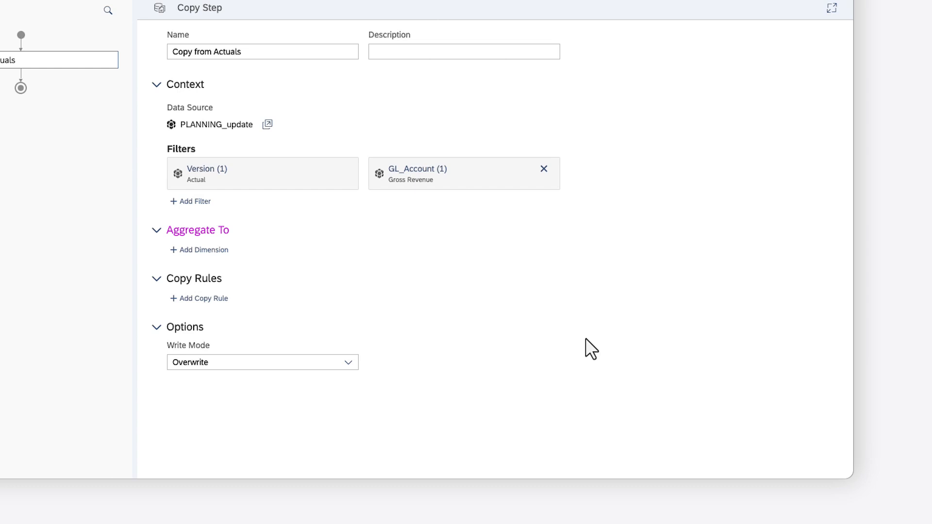
- Add a copy rule for the TimeMonth dimension with the FromDate parameter as its source
left_click(197, 298)
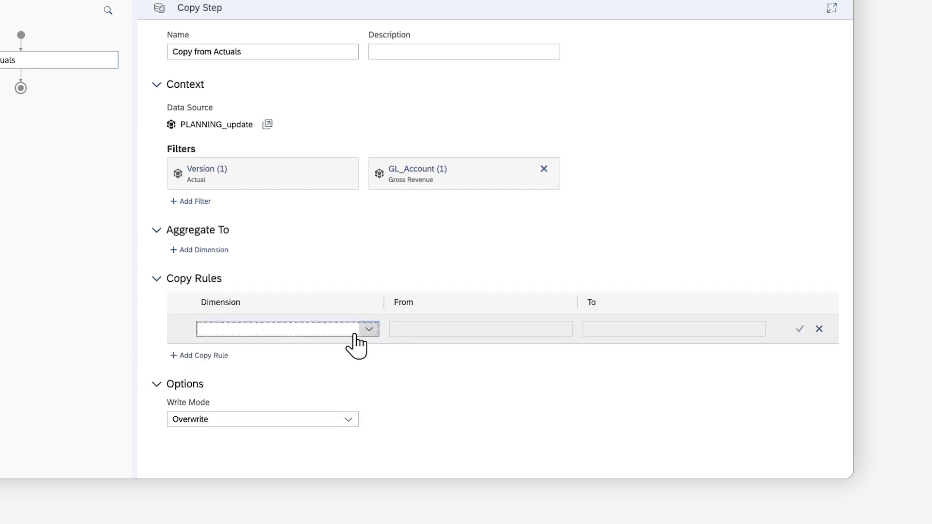
left_click(369, 330)
left_click(226, 424)
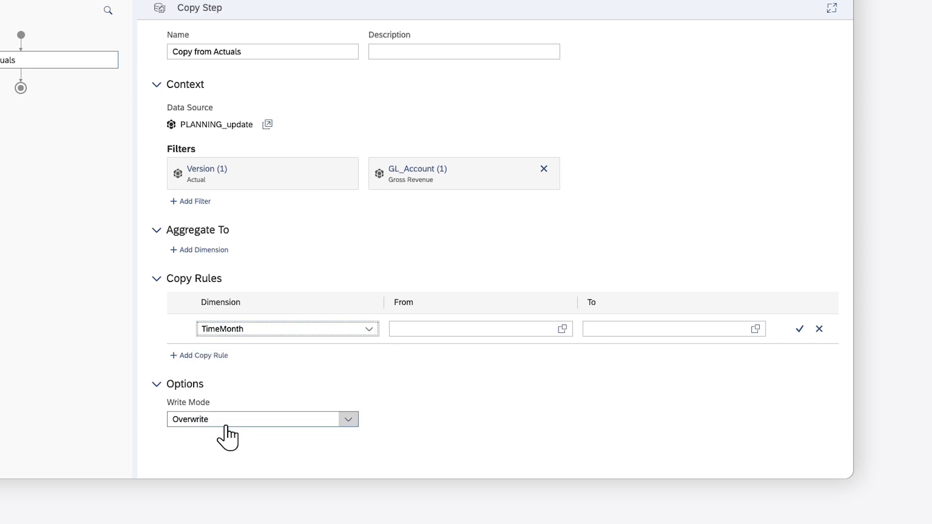
left_click(563, 329)
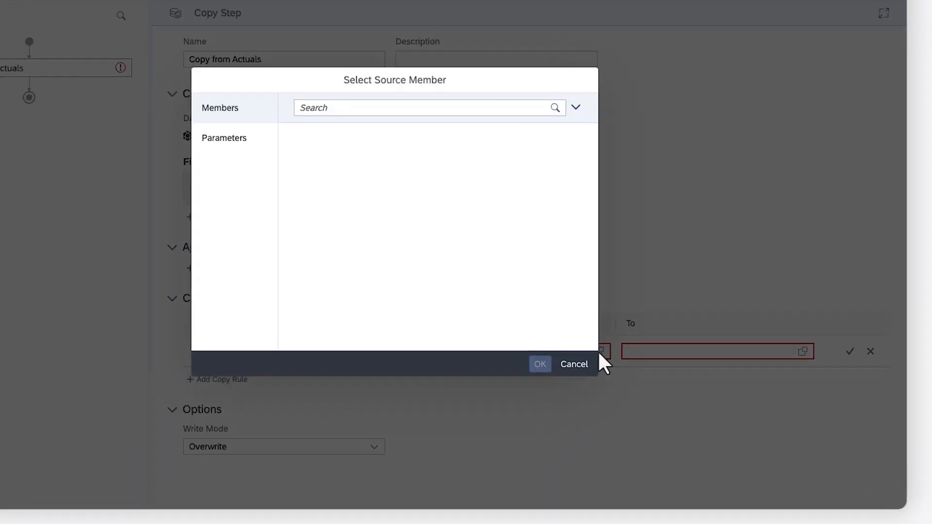
left_click(222, 137)
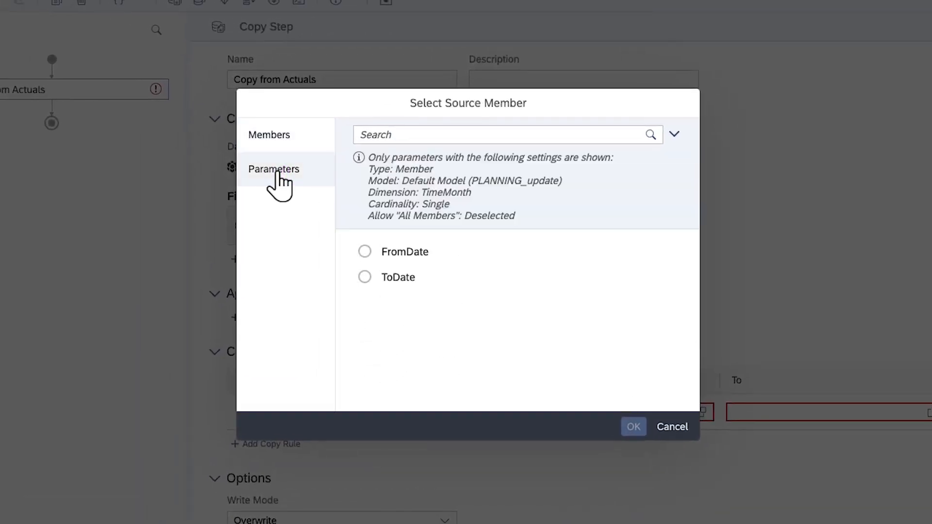
left_click(365, 251)
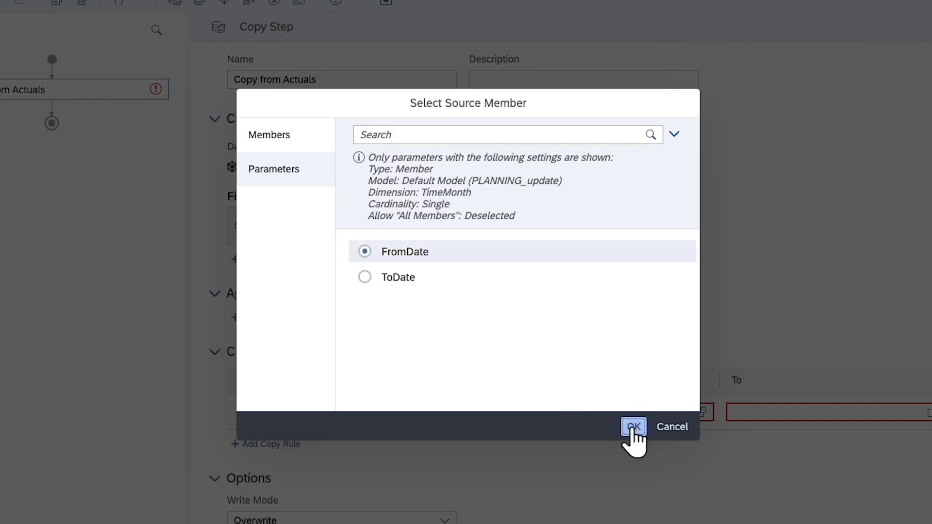
left_click(633, 427)
- Set the TimeMonth copy rule's target to the ToDate parameter and accept the rule
left_click(929, 413)
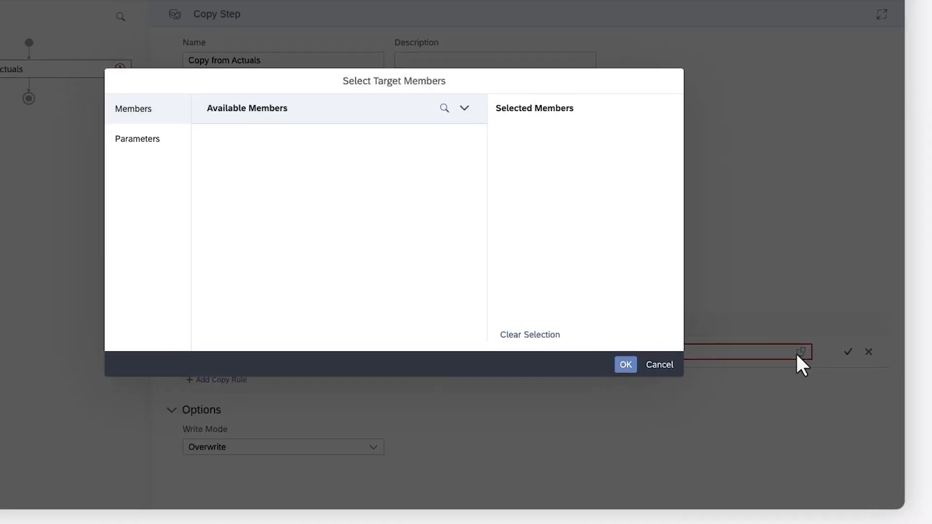
left_click(124, 137)
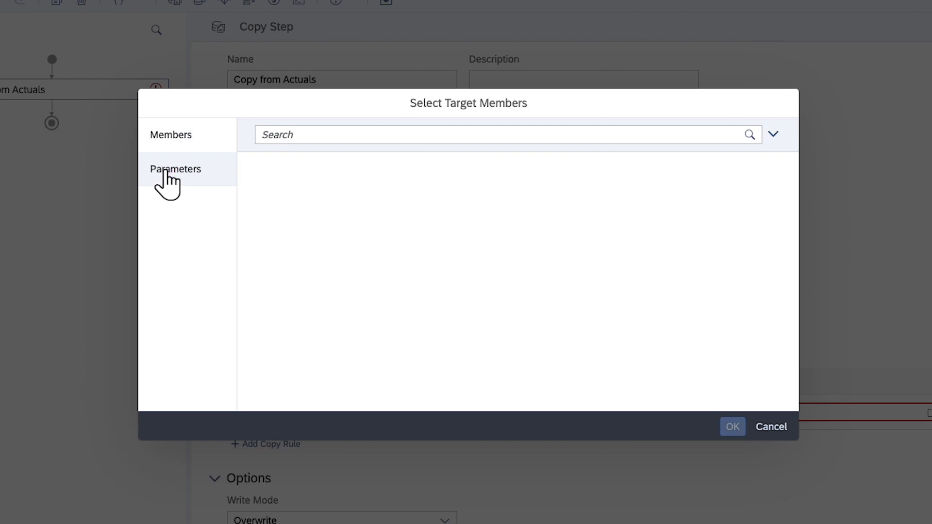
left_click(266, 266)
left_click(733, 428)
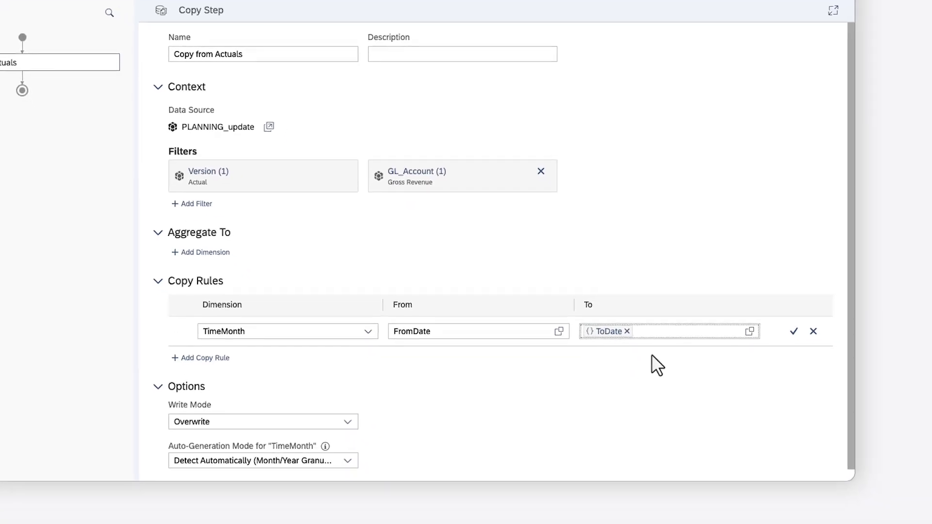
left_click(791, 331)
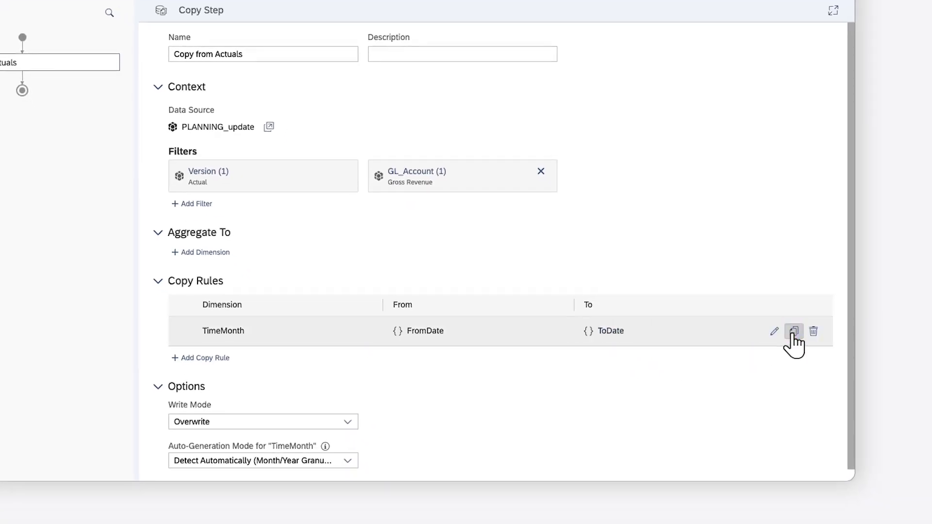
- Keep the copy step's write mode at Overwrite and save the data action
scroll(518, 391, "down", 1)
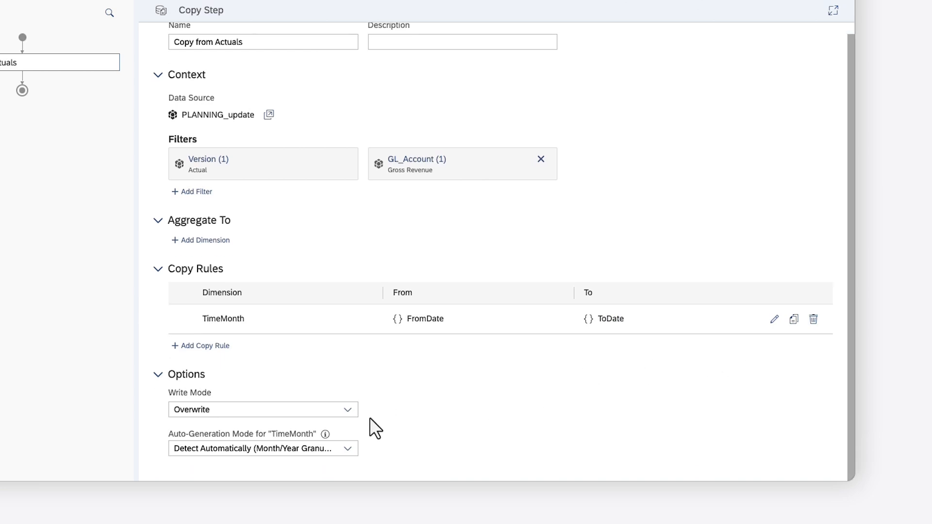
left_click(348, 411)
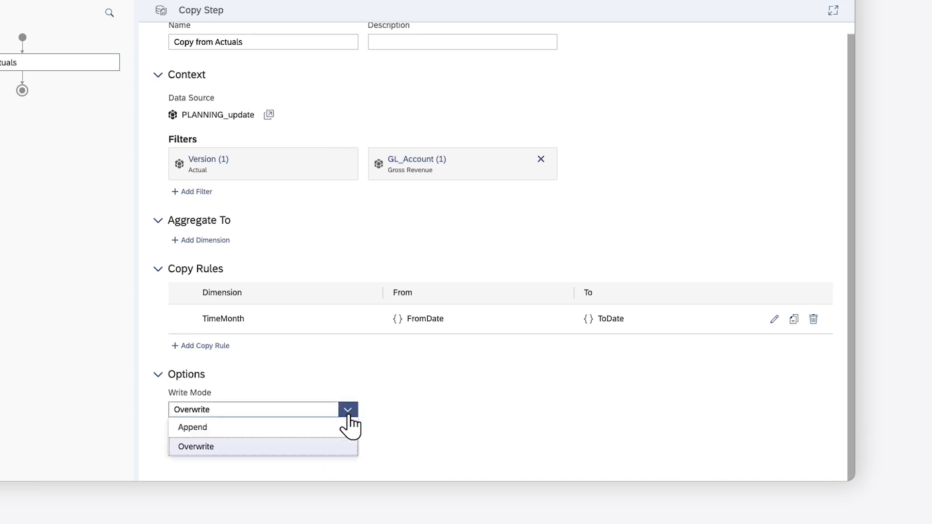
left_click(348, 415)
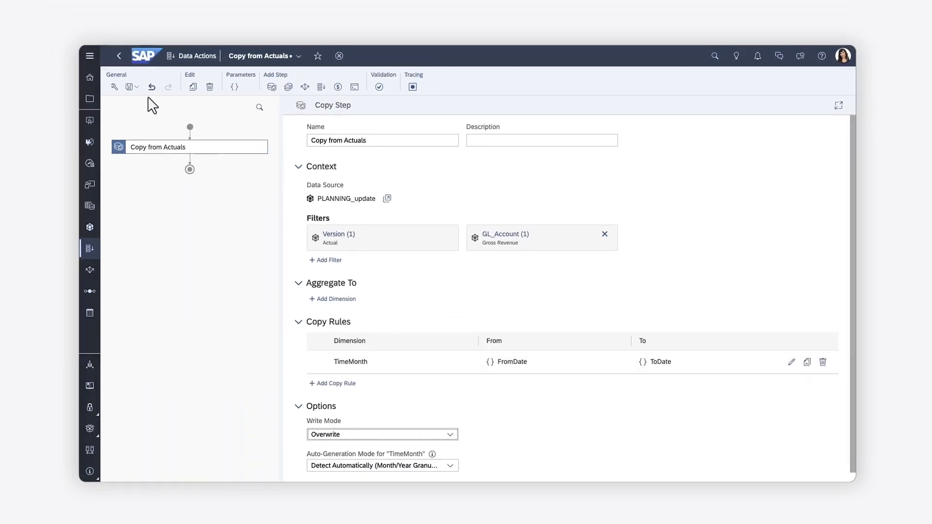
left_click(132, 87)
left_click(138, 103)
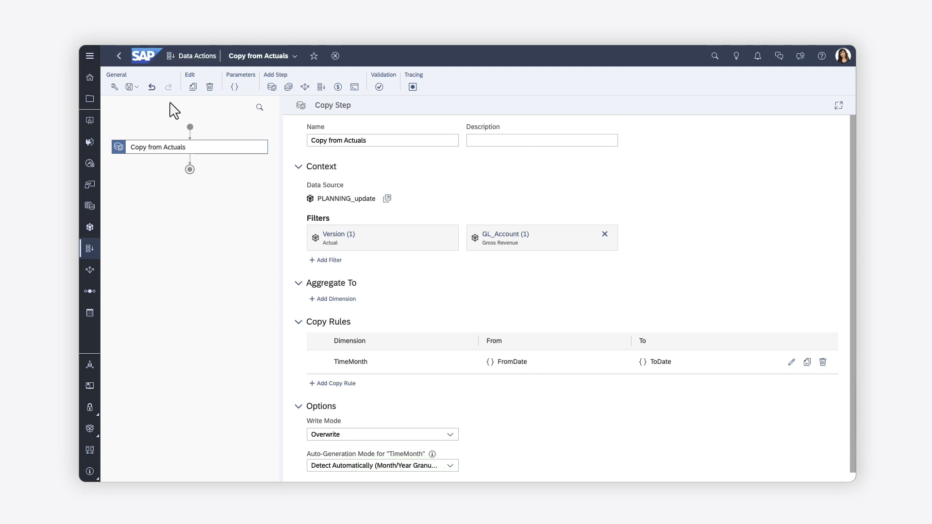
- Try out a cross-model copy step named Copy between Models with source model PLANNING_update KB, and delete it
left_click(289, 87)
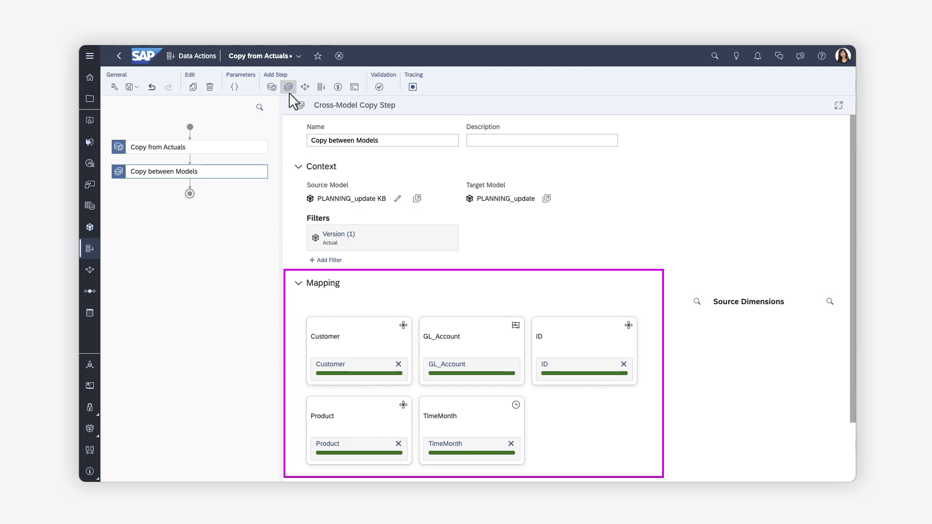
left_click(209, 88)
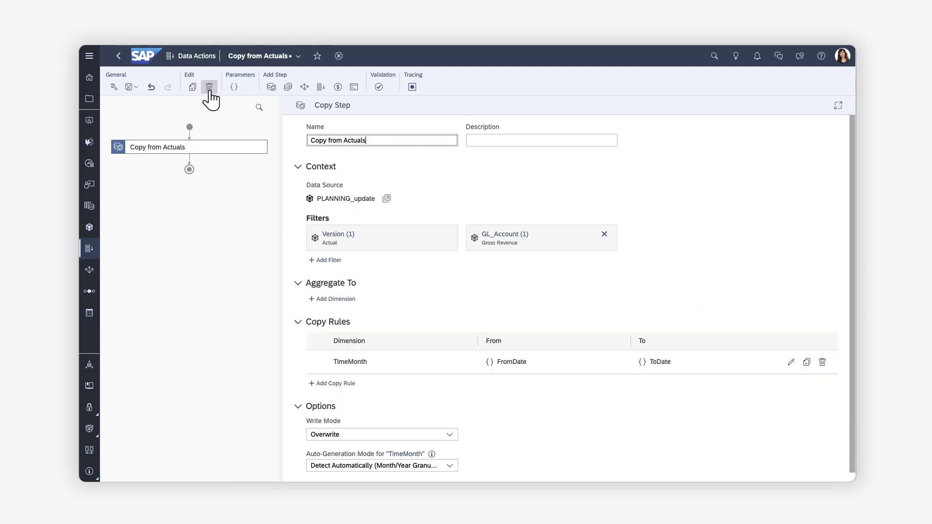
- Try out an allocation step named Allocation Based on Gross Revenue, review its allocation rules, and delete it
left_click(304, 88)
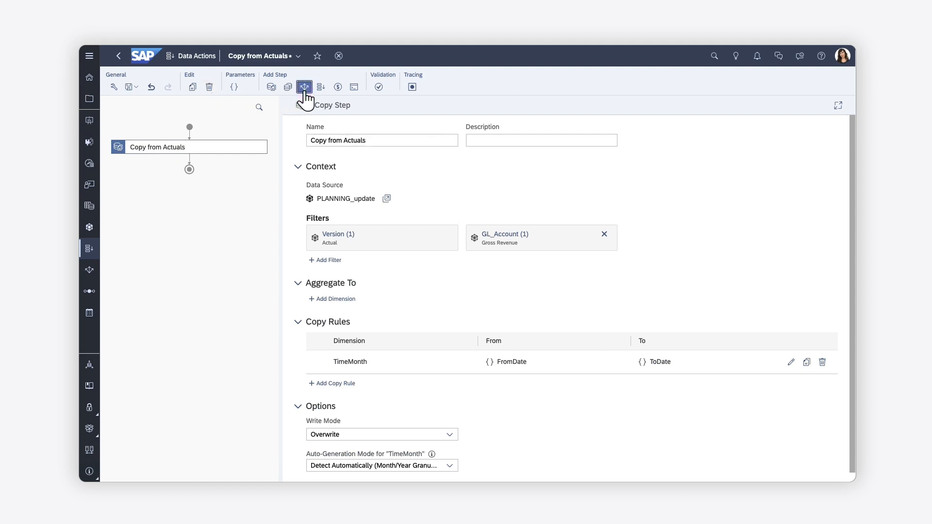
type("Allocation Based on Gross Revenue")
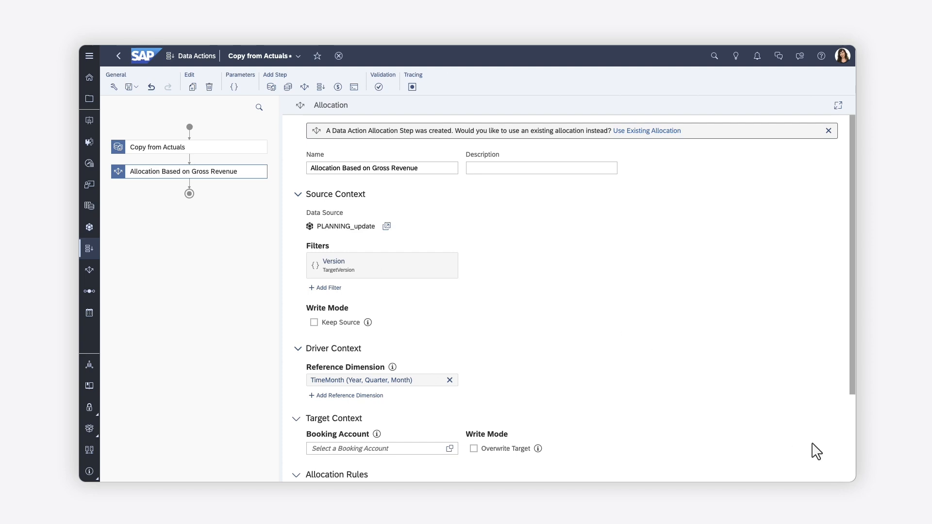
scroll(852, 456, "down", 3)
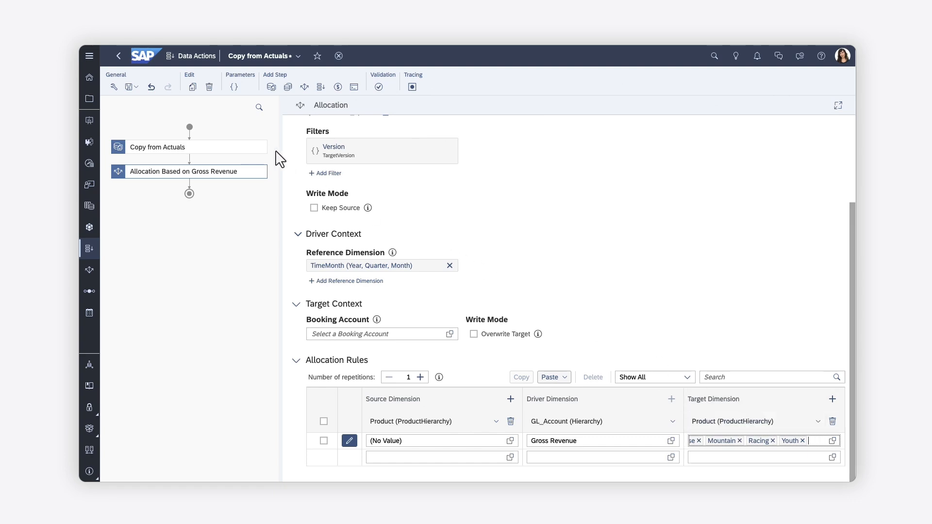
left_click(209, 87)
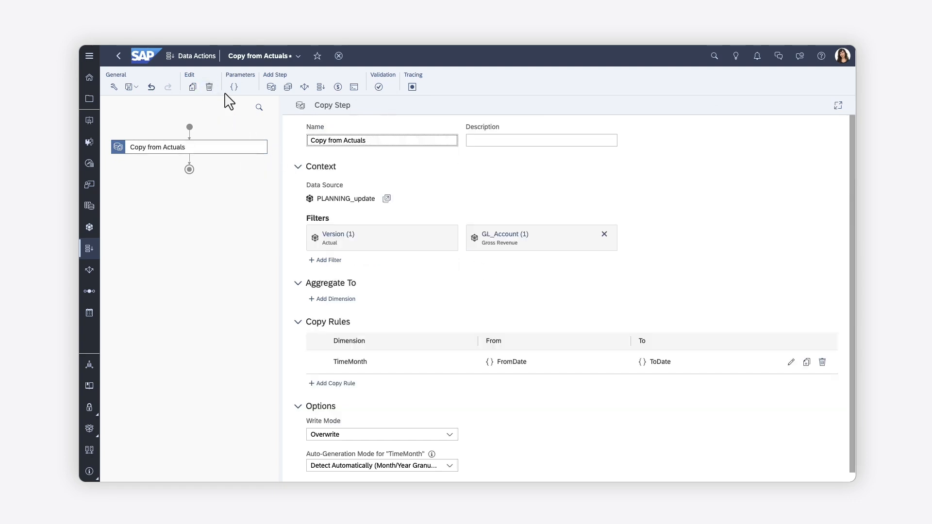
- Try out an embedded data action step for Copy from Forecast and a Currency Conversions step, deleting each one
left_click(321, 88)
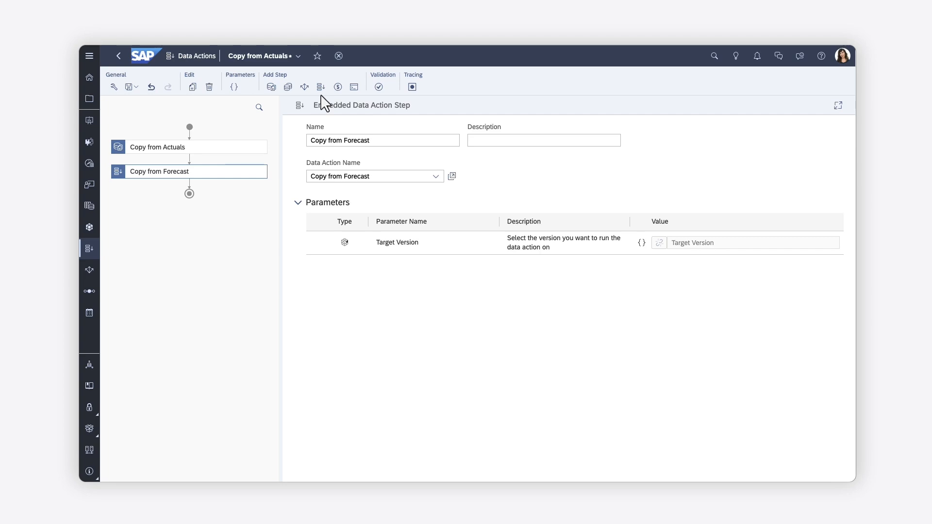
left_click(209, 88)
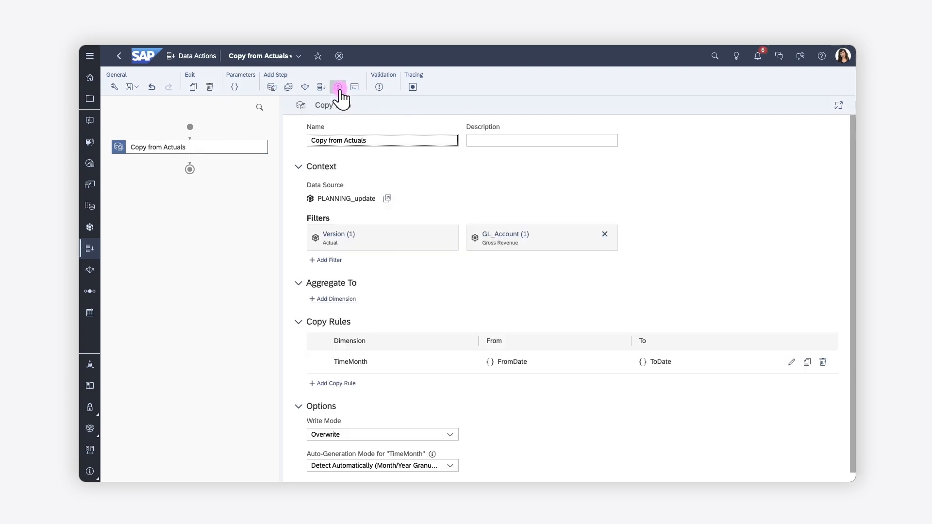
left_click(339, 88)
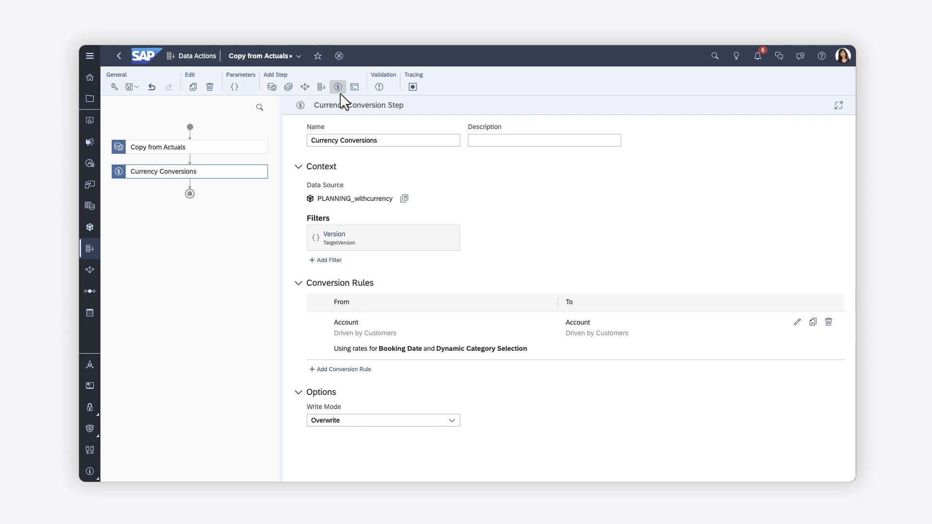
left_click(209, 87)
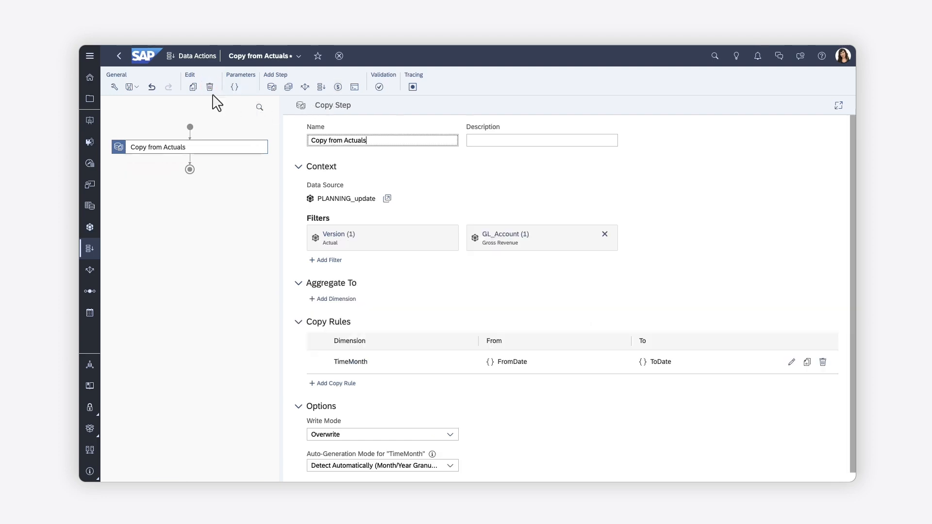
- Save the data action with only the Copy from Actuals step in it
left_click(132, 87)
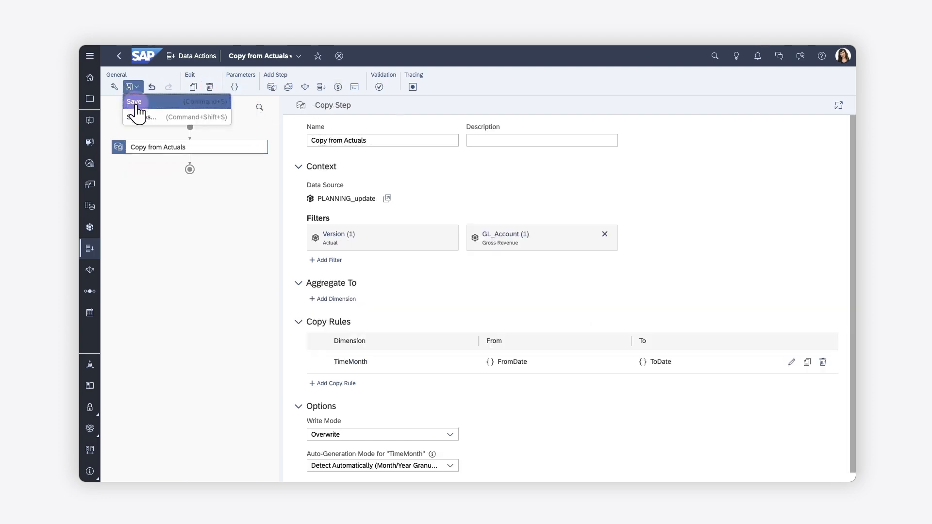
left_click(136, 100)
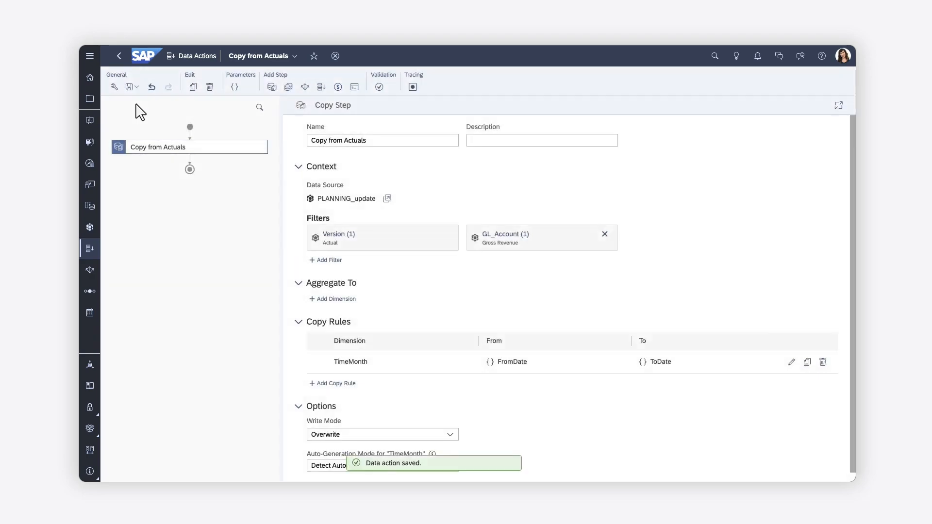